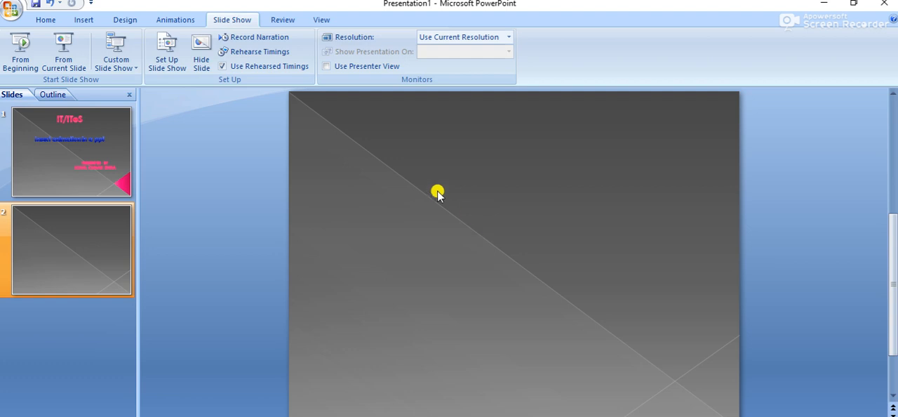
Step: Apply the plain white theme with black text to the presentation
left_click(123, 19)
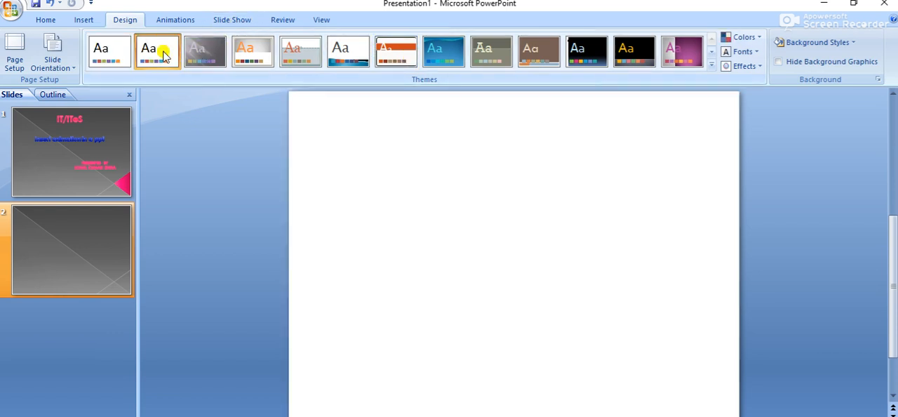
left_click(161, 53)
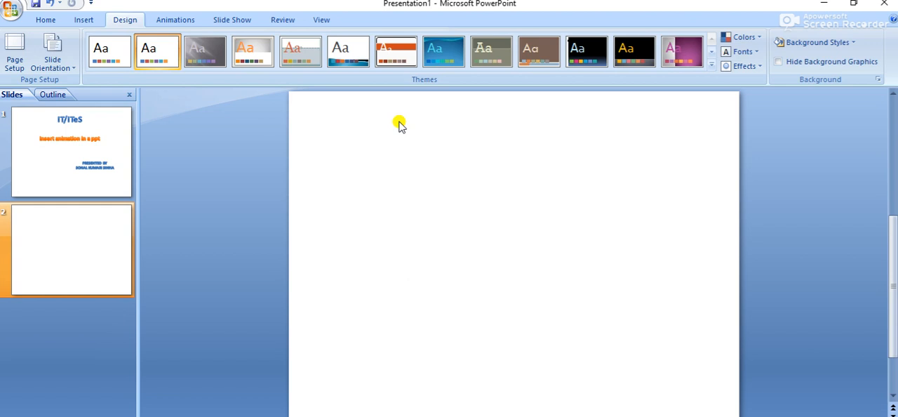
Step: Insert WordArt in the red outlined style on slide 2 with the text "school"
left_click(78, 19)
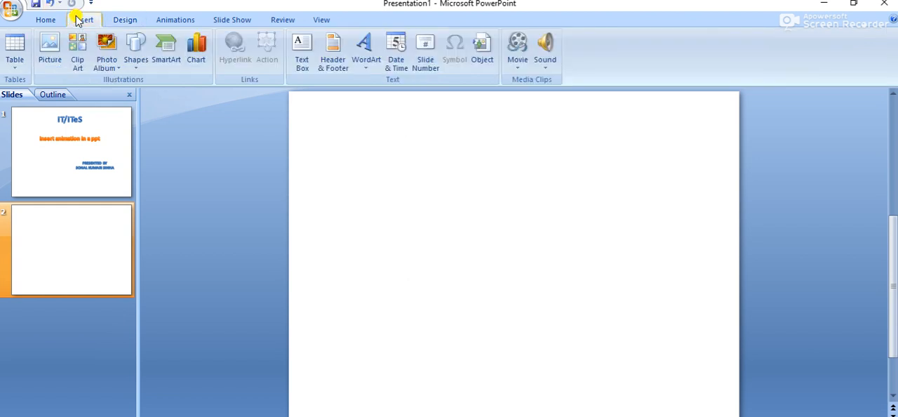
left_click(363, 55)
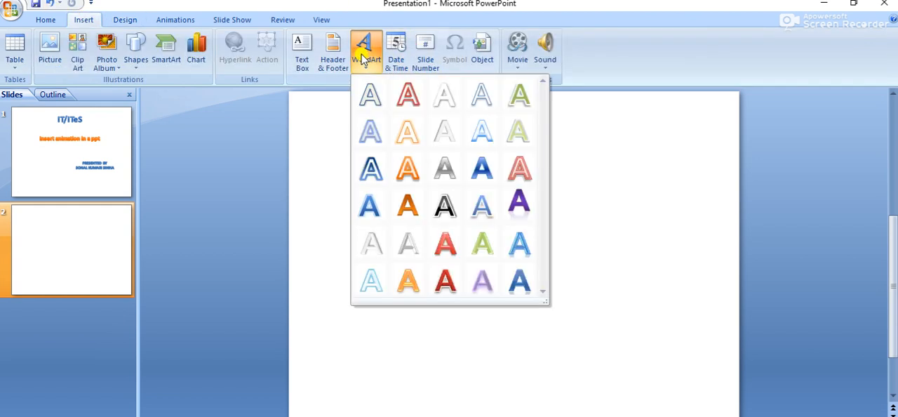
left_click(406, 106)
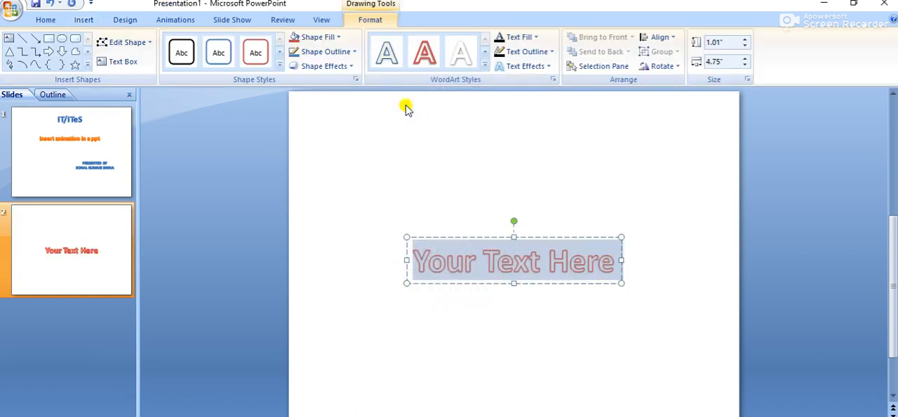
type("sc")
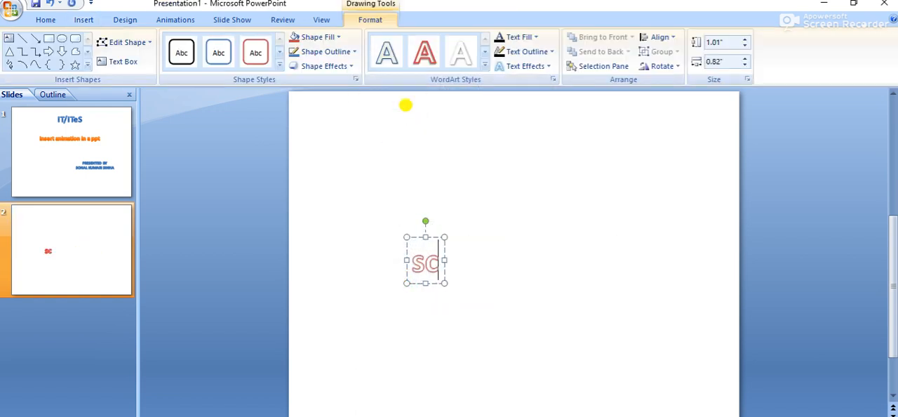
type("hool")
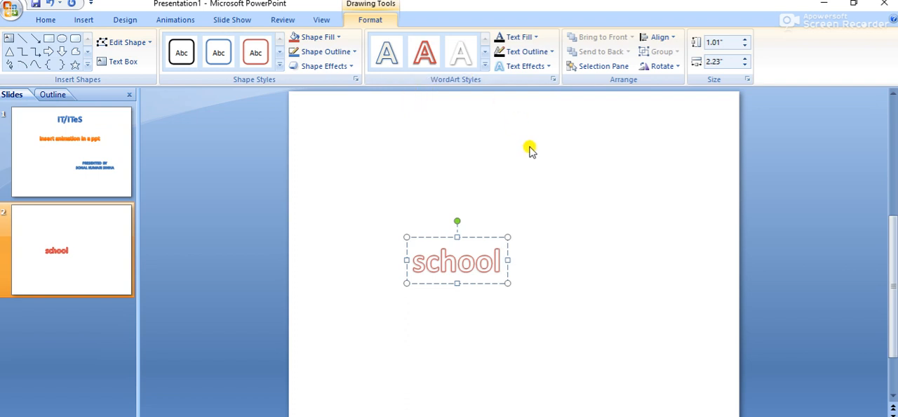
left_click(563, 241)
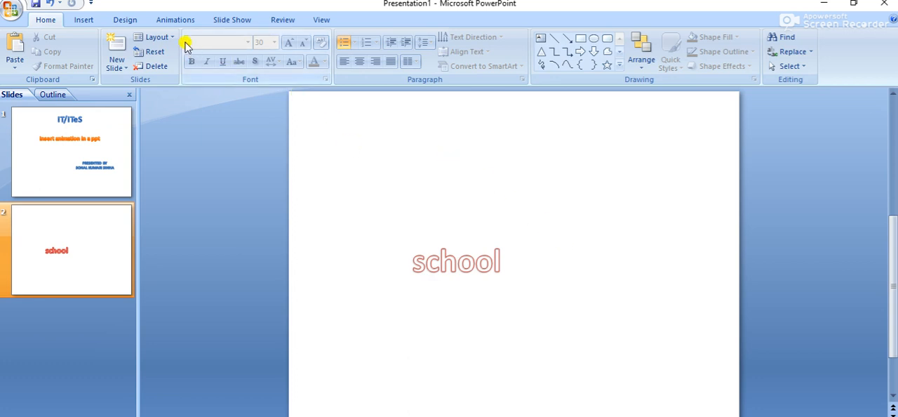
Step: Add a Fly In entrance effect to the "school" WordArt as a custom animation
left_click(177, 19)
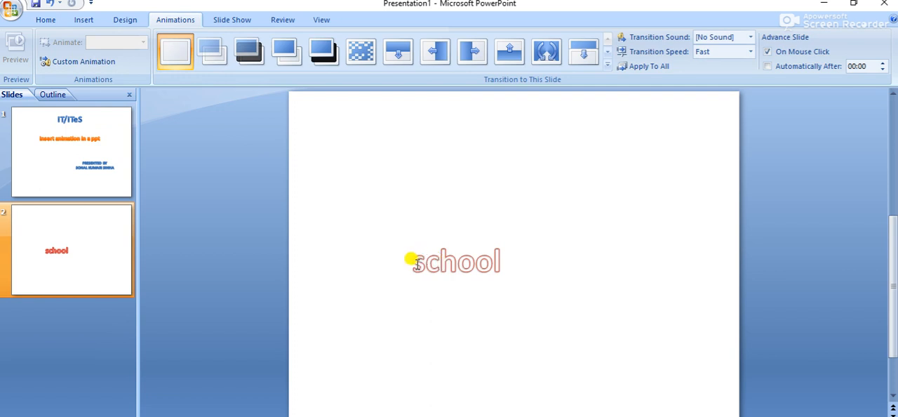
left_click(417, 264)
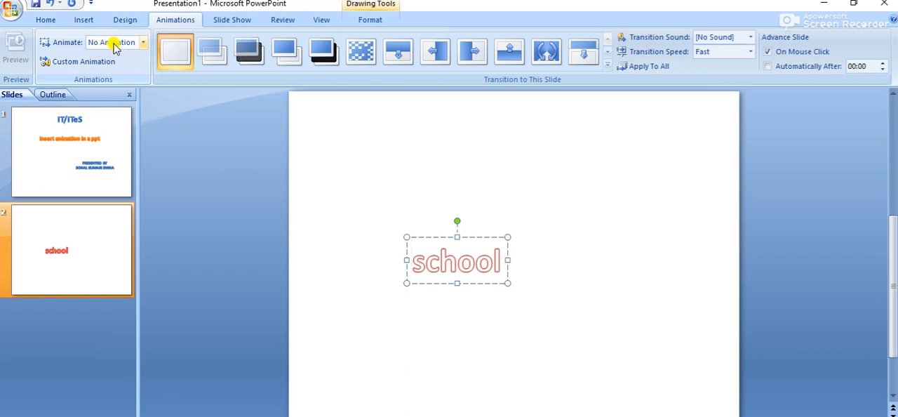
left_click(143, 42)
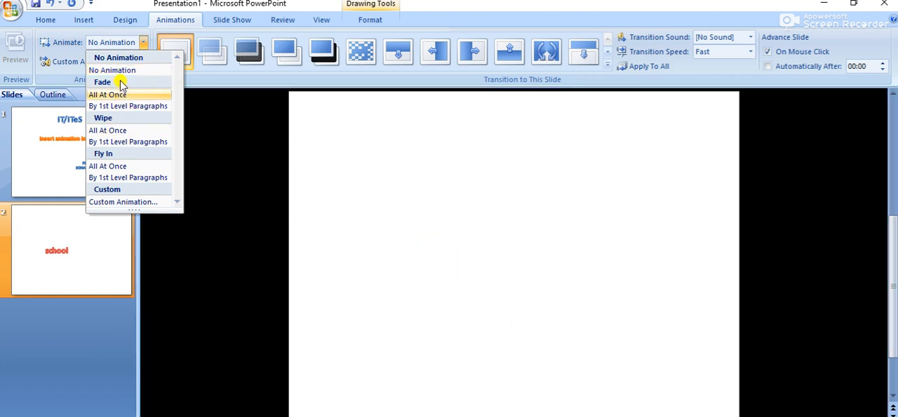
left_click(58, 76)
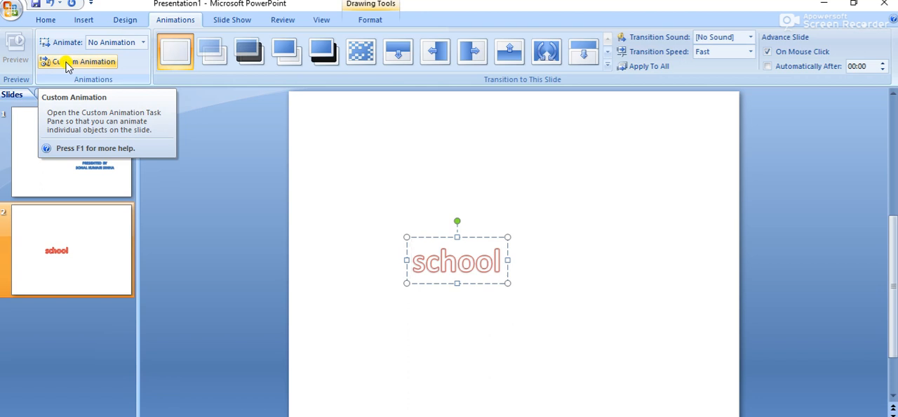
left_click(68, 64)
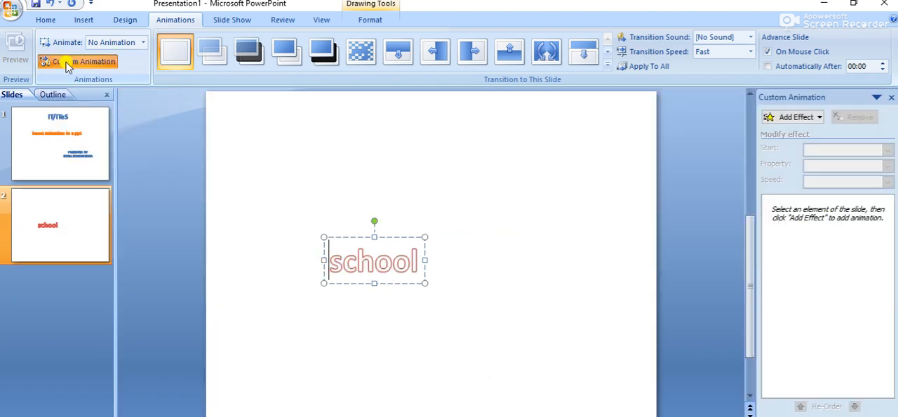
left_click(820, 118)
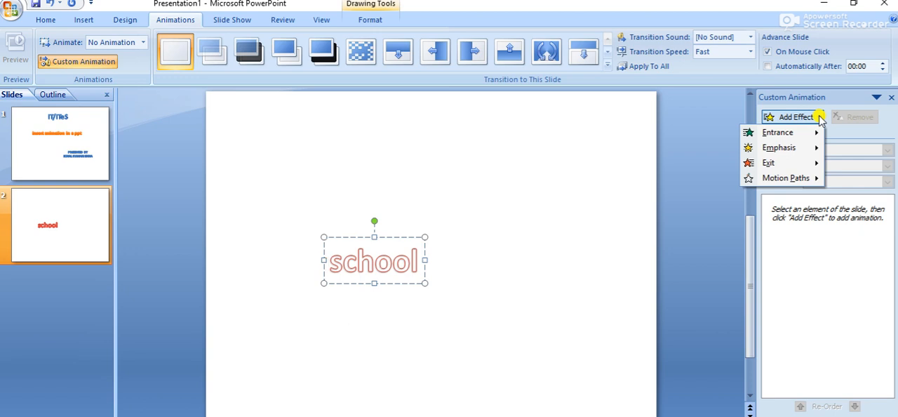
mouse_move(817, 166)
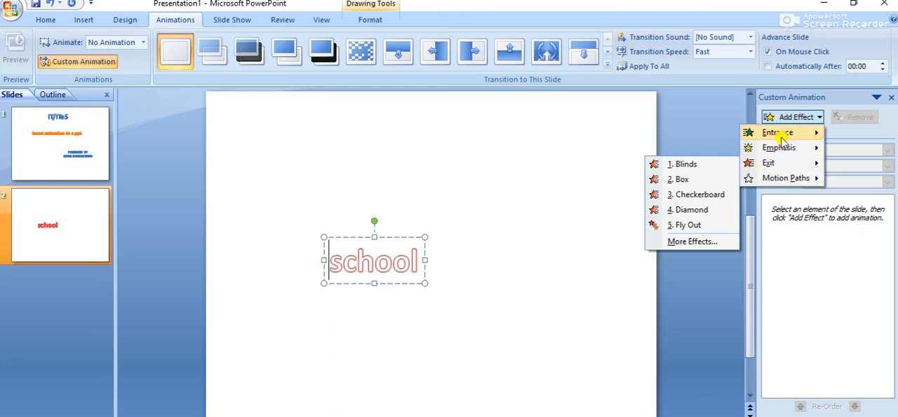
mouse_move(776, 138)
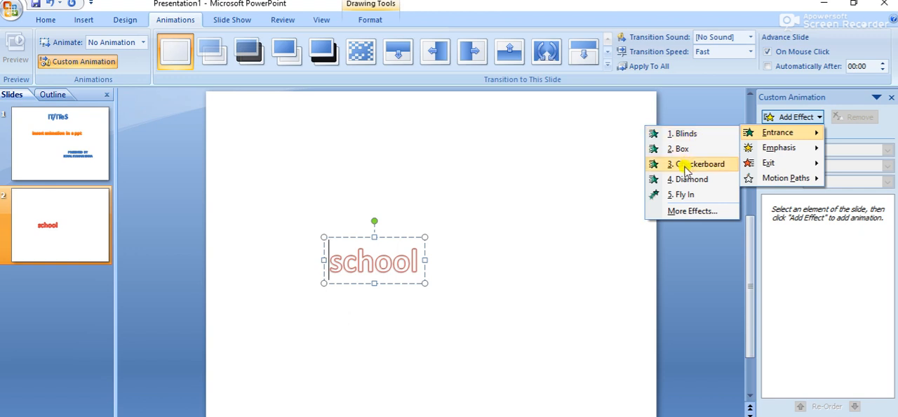
left_click(680, 196)
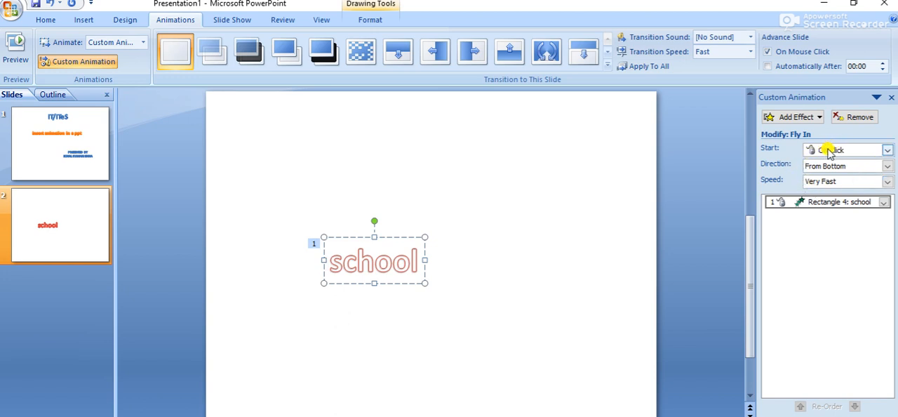
Step: Keep the Fly In effect starting On Click, and set its direction to From Top and its speed to Medium
left_click(887, 150)
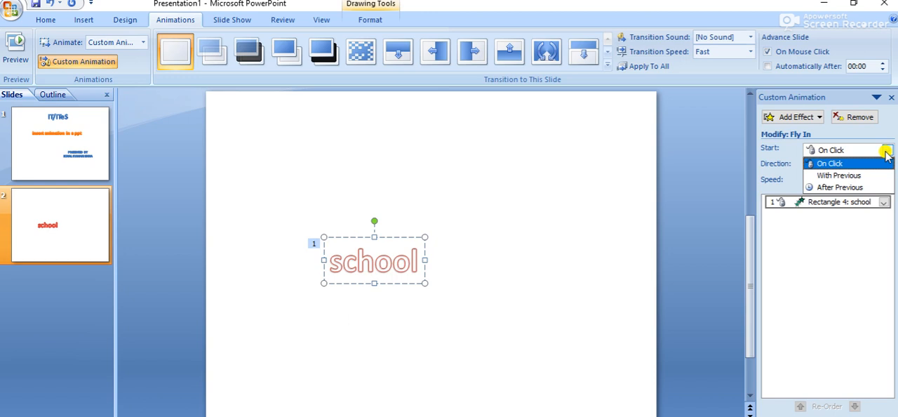
left_click(847, 150)
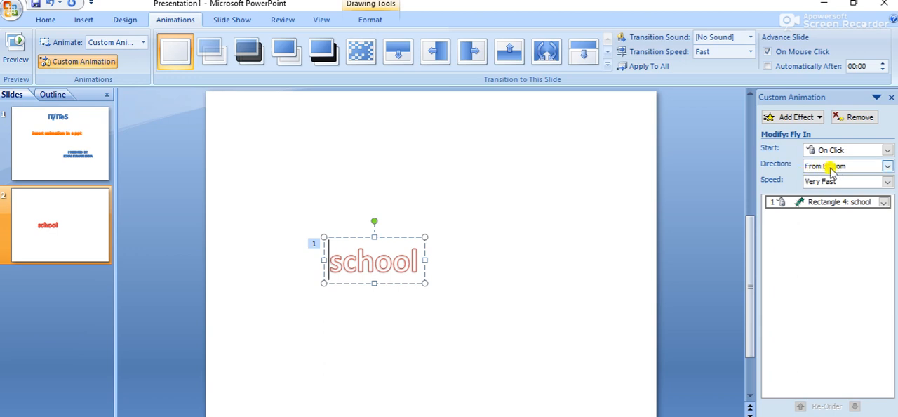
left_click(839, 172)
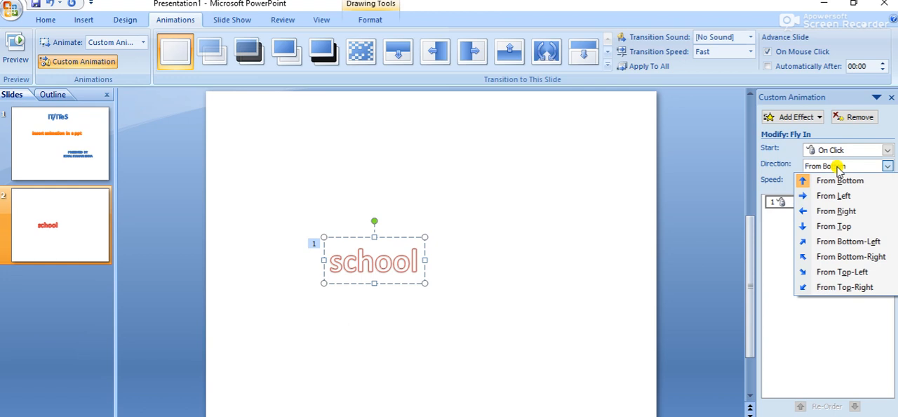
left_click(848, 227)
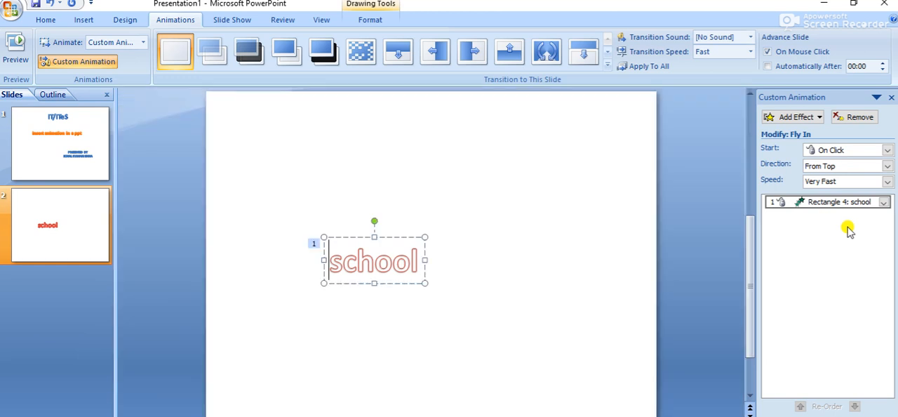
left_click(888, 182)
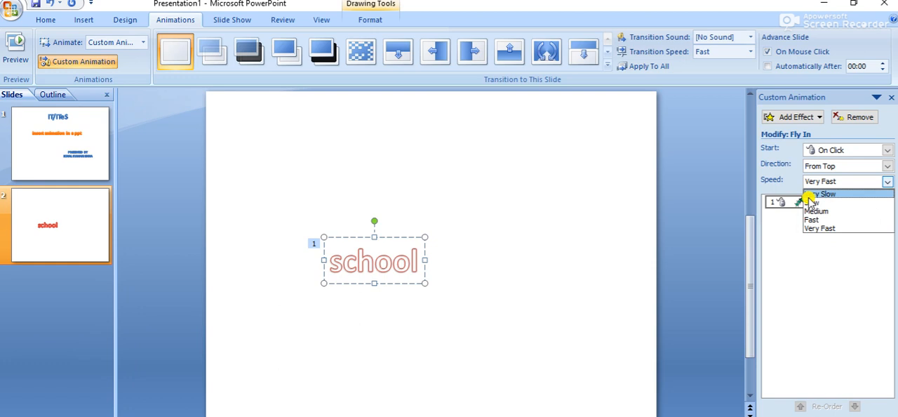
left_click(815, 211)
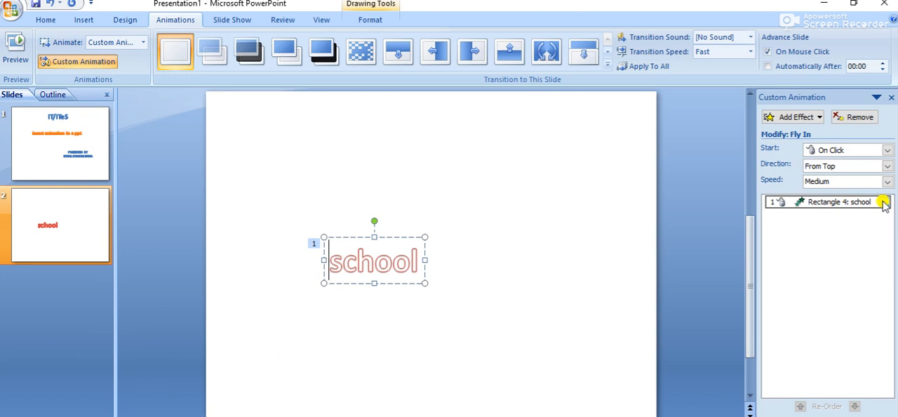
Step: Add a Grow/Shrink emphasis effect to the "school" WordArt
left_click(808, 118)
mouse_move(786, 153)
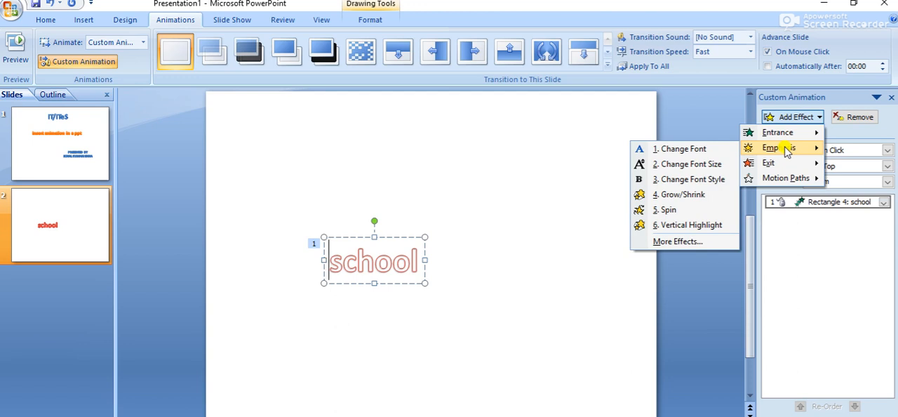
left_click(679, 241)
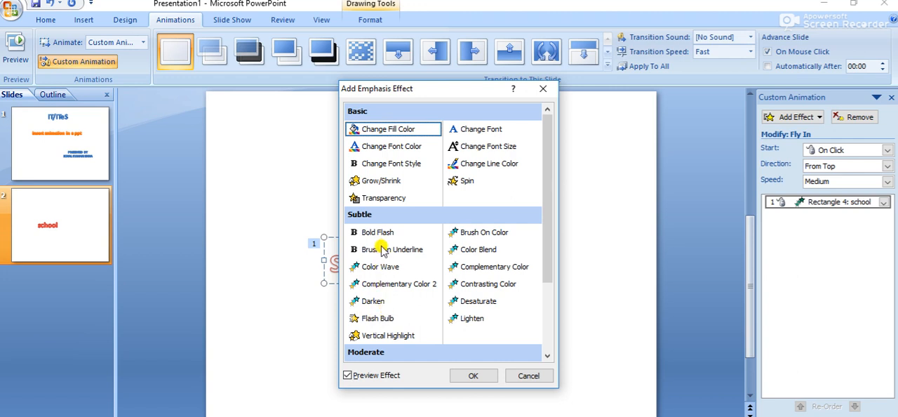
left_click(379, 317)
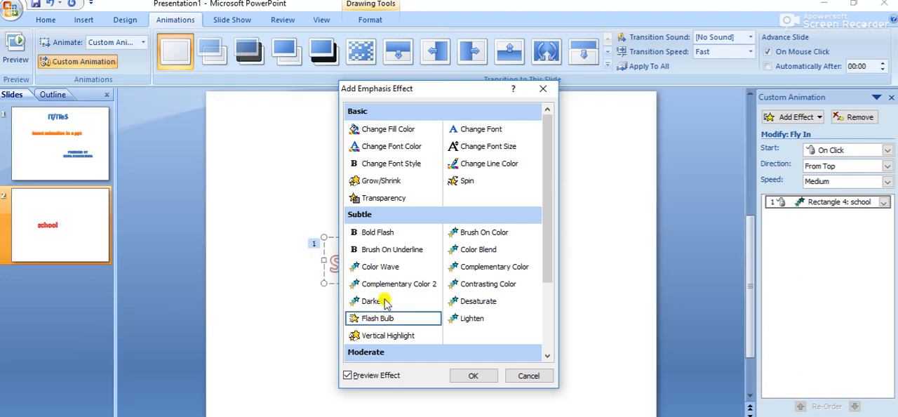
left_click(380, 184)
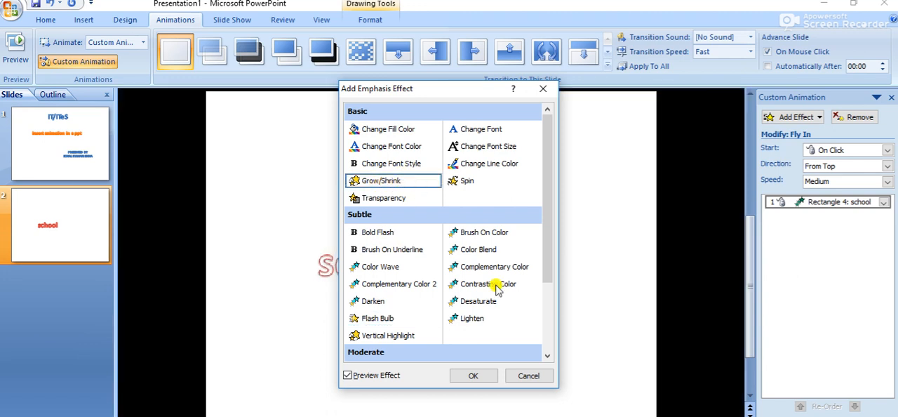
left_click(480, 376)
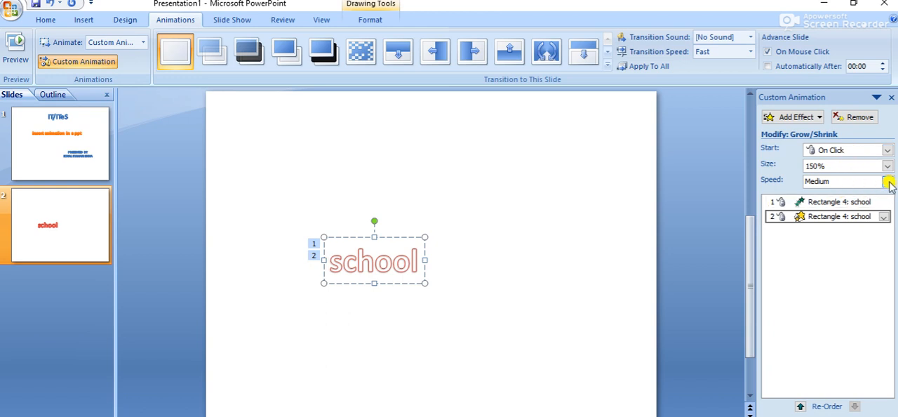
Step: Add a Checkerboard exit effect to the "school" WordArt
left_click(807, 120)
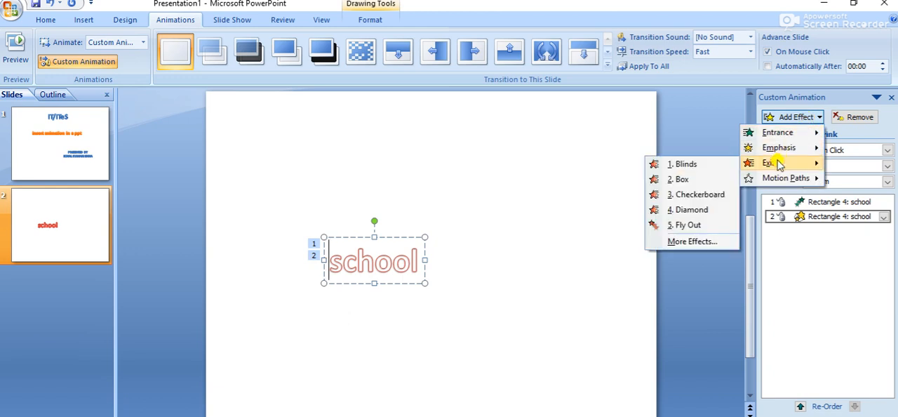
left_click(696, 194)
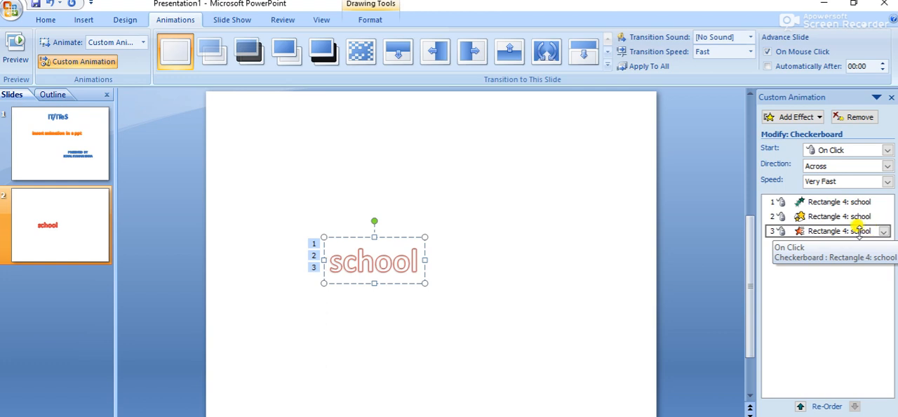
Step: Remove the Checkerboard exit effect from the slide's custom animation list
left_click(793, 198)
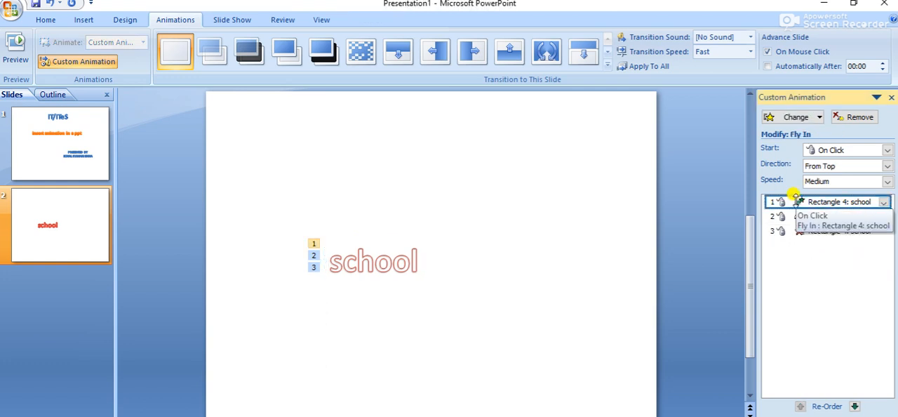
left_click(779, 231)
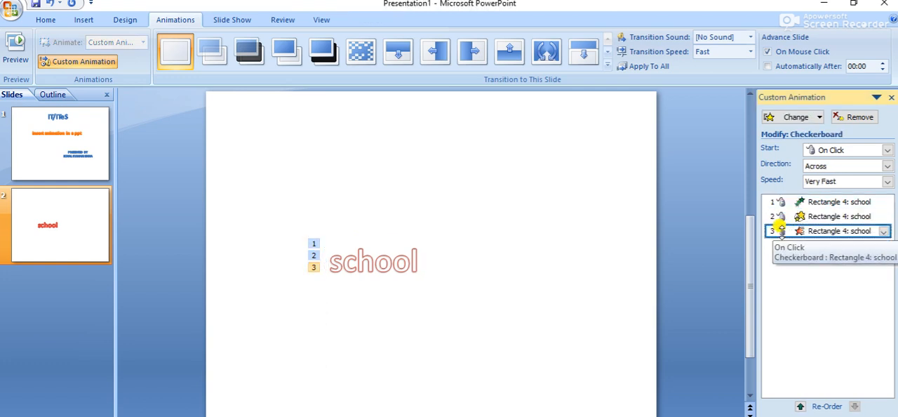
left_click(859, 117)
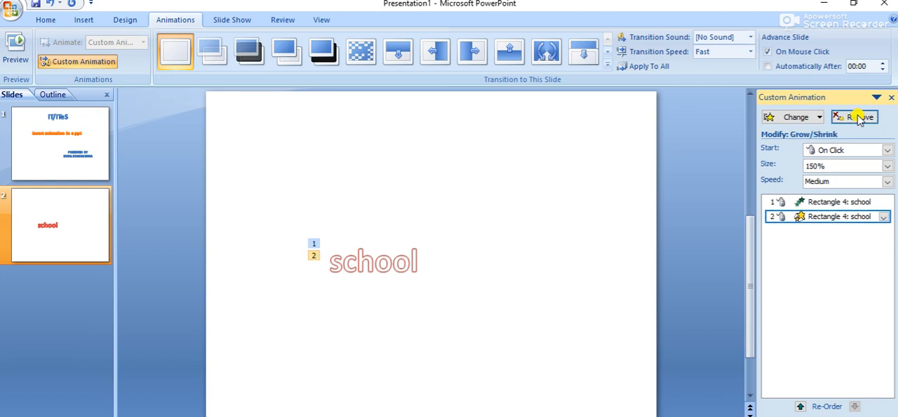